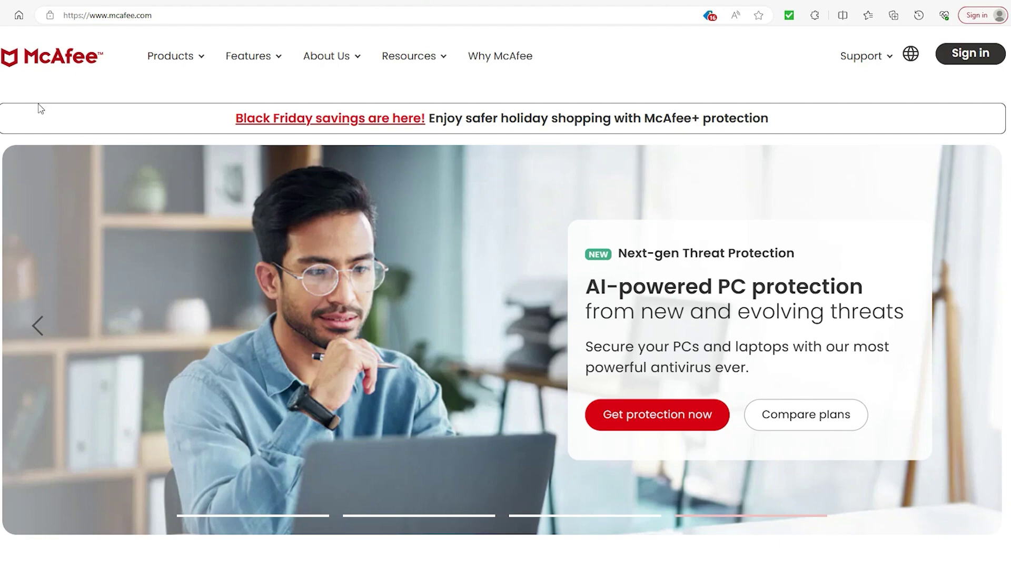
{"action": "scroll", "coordinate": [569, 259], "scroll_direction": "down", "scroll_amount": 2}
{"action": "scroll", "coordinate": [569, 259], "scroll_direction": "down", "scroll_amount": 5}
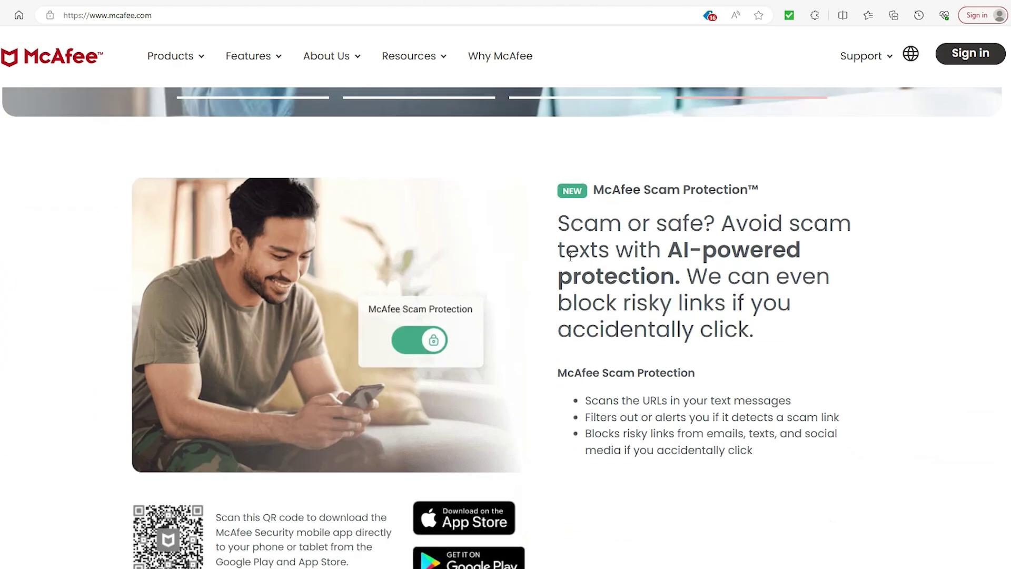
{"action": "scroll", "coordinate": [569, 260], "scroll_direction": "down", "scroll_amount": 1}
{"action": "scroll", "coordinate": [567, 257], "scroll_direction": "down", "scroll_amount": 1}
{"action": "scroll", "coordinate": [567, 257], "scroll_direction": "down", "scroll_amount": 3}
{"action": "scroll", "coordinate": [564, 259], "scroll_direction": "down", "scroll_amount": 3}
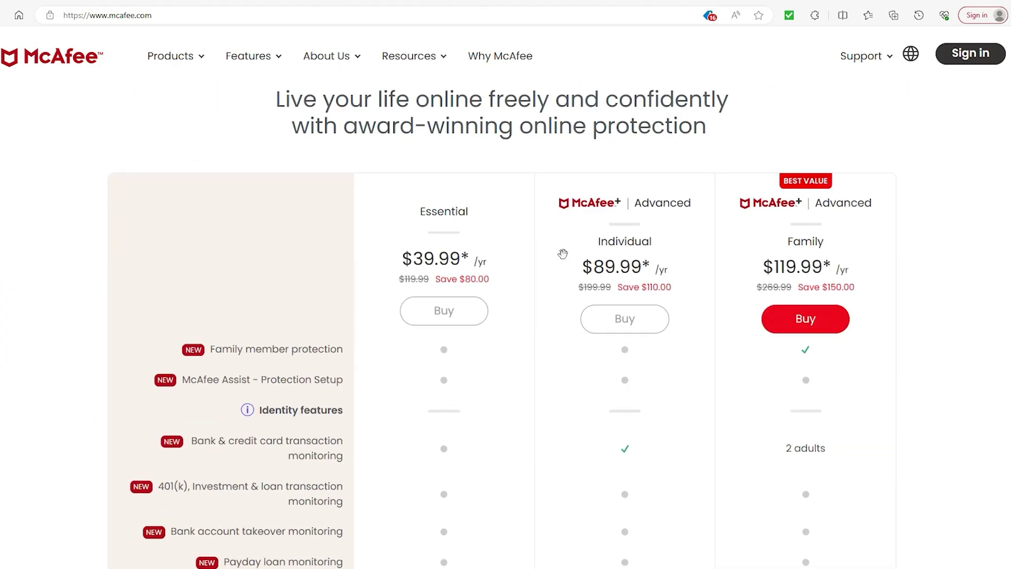
{"action": "scroll", "coordinate": [562, 257], "scroll_direction": "down", "scroll_amount": 3}
{"action": "scroll", "coordinate": [560, 254], "scroll_direction": "down", "scroll_amount": 2}
{"action": "scroll", "coordinate": [559, 253], "scroll_direction": "down", "scroll_amount": 3}
{"action": "scroll", "coordinate": [558, 251], "scroll_direction": "down", "scroll_amount": 3}
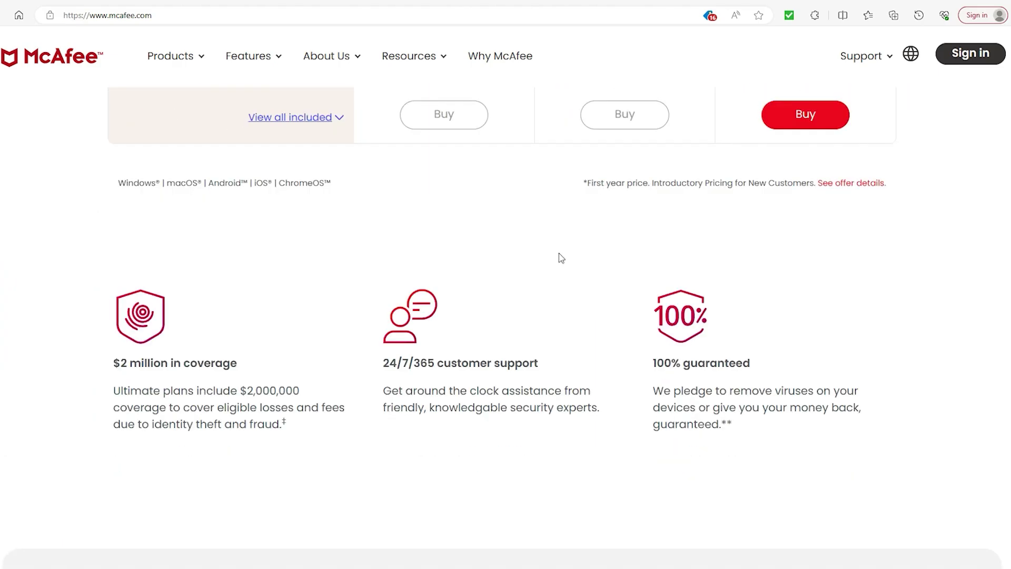
{"action": "scroll", "coordinate": [557, 256], "scroll_direction": "down", "scroll_amount": 2}
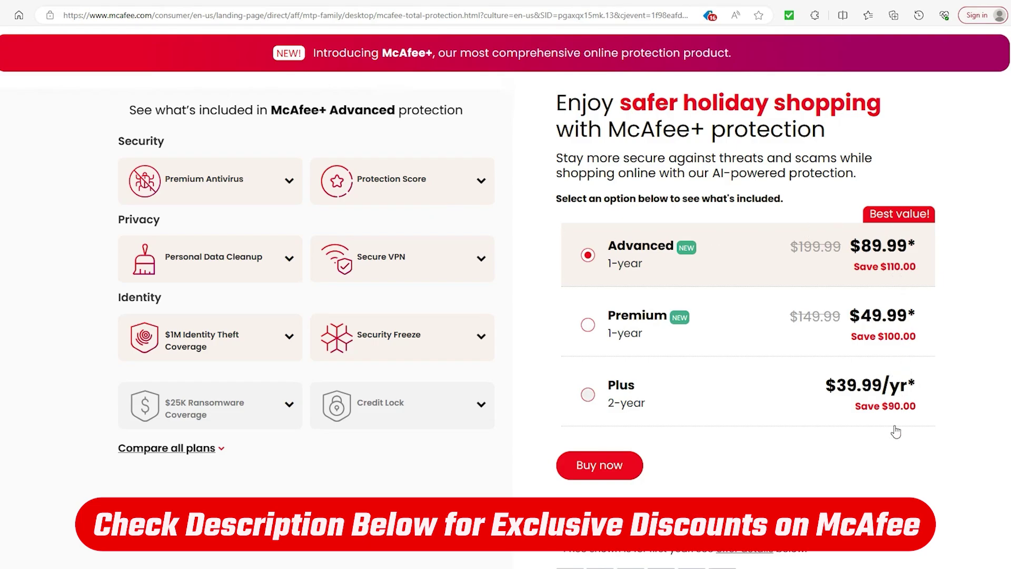
{"action": "scroll", "coordinate": [341, 205], "scroll_direction": "down", "scroll_amount": 1}
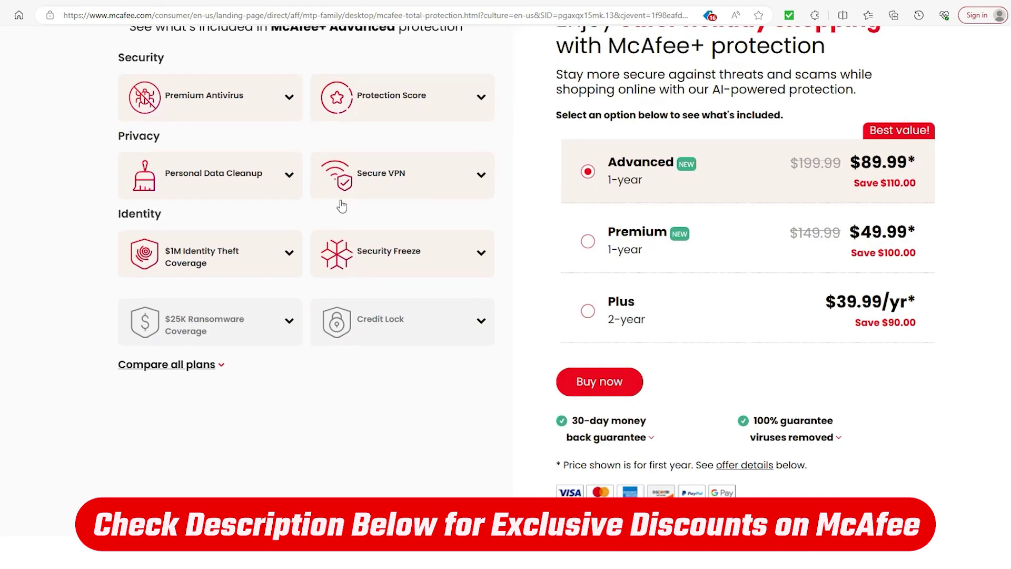
{"action": "scroll", "coordinate": [341, 206], "scroll_direction": "down", "scroll_amount": 2}
{"action": "scroll", "coordinate": [342, 206], "scroll_direction": "down", "scroll_amount": 3}
{"action": "scroll", "coordinate": [341, 206], "scroll_direction": "down", "scroll_amount": 2}
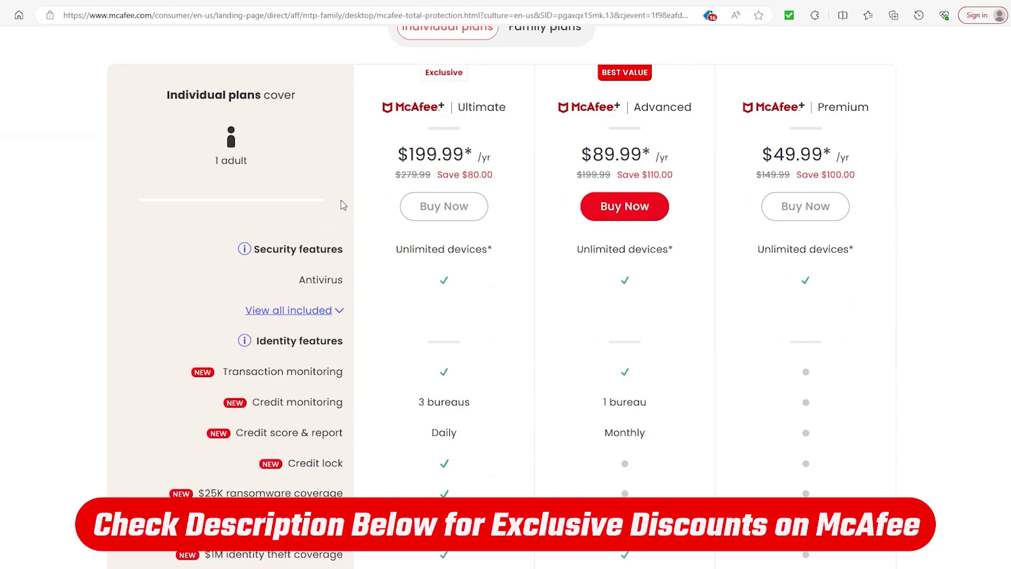
{"action": "scroll", "coordinate": [481, 304], "scroll_direction": "down", "scroll_amount": 2}
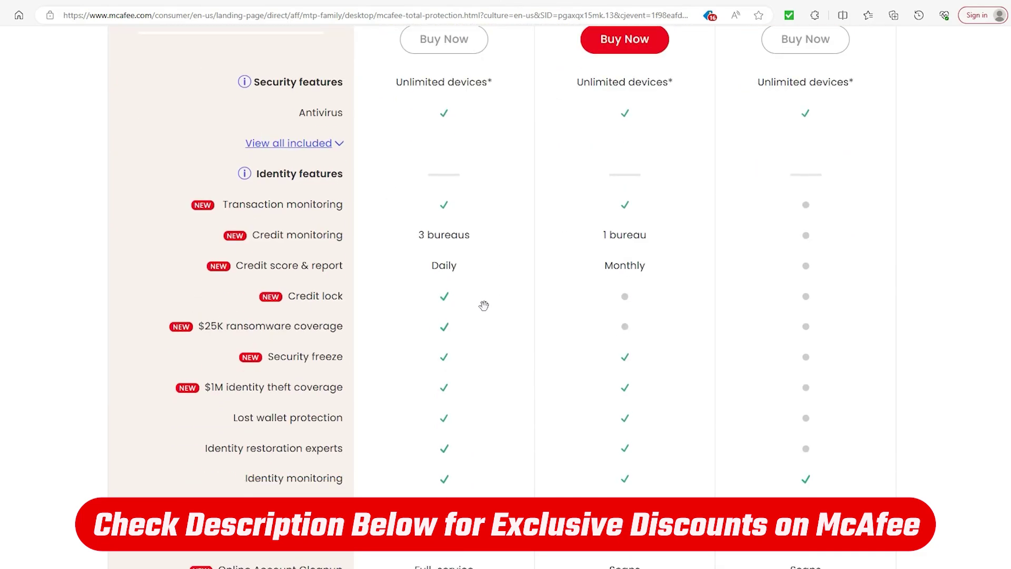
{"action": "scroll", "coordinate": [482, 302], "scroll_direction": "down", "scroll_amount": 1}
{"action": "scroll", "coordinate": [481, 302], "scroll_direction": "up", "scroll_amount": 3}
{"action": "scroll", "coordinate": [481, 303], "scroll_direction": "up", "scroll_amount": 2}
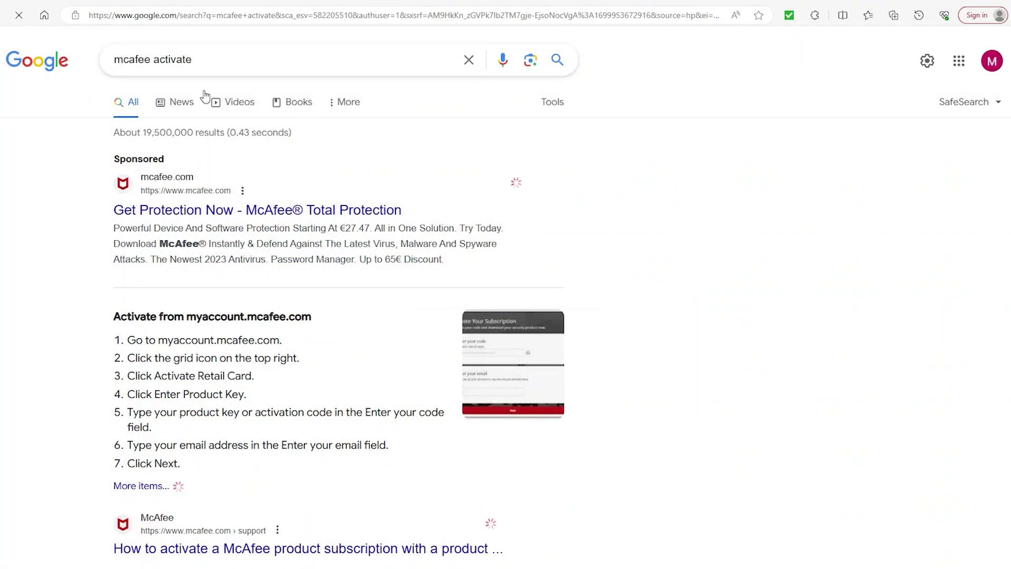
Step: Return to the 'mcafee activate' Google search results
{"action": "left_click", "coordinate": [119, 55]}
{"action": "scroll", "coordinate": [625, 329], "scroll_direction": "down", "scroll_amount": 3}
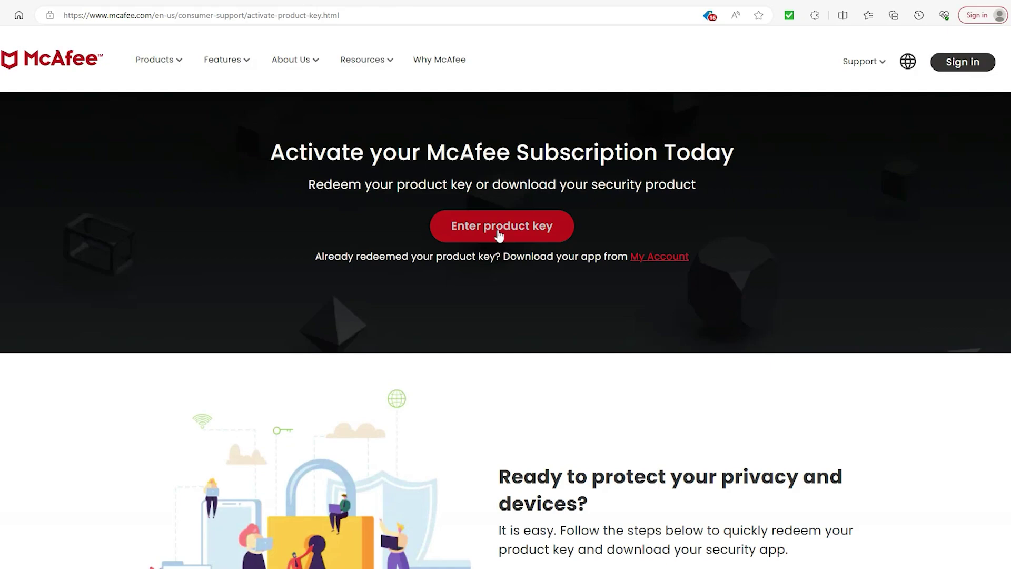
Step: Open the product key form, check the Online purchase code help, and focus the Activation code field
{"action": "left_click", "coordinate": [501, 230]}
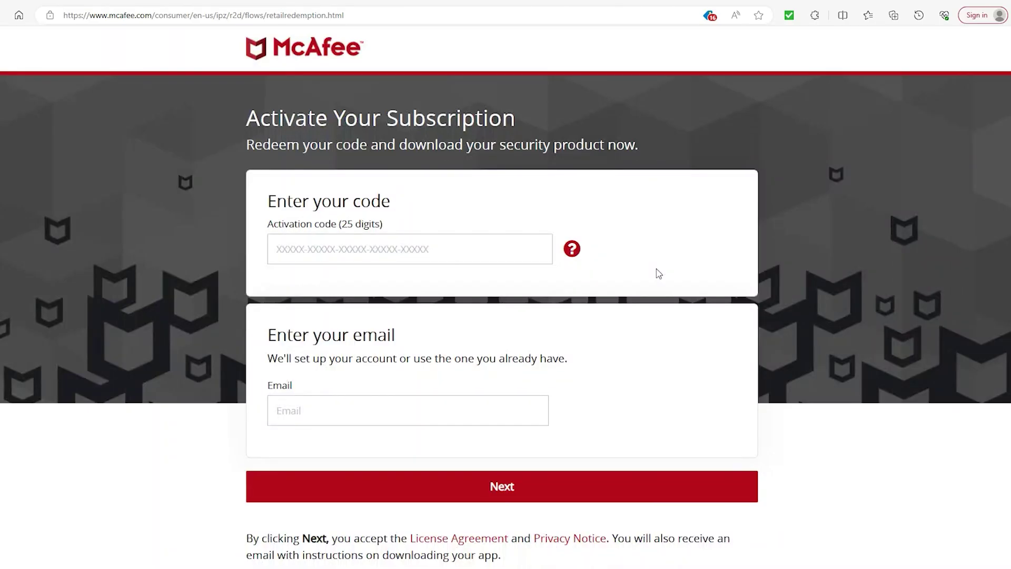
{"action": "left_click", "coordinate": [572, 250]}
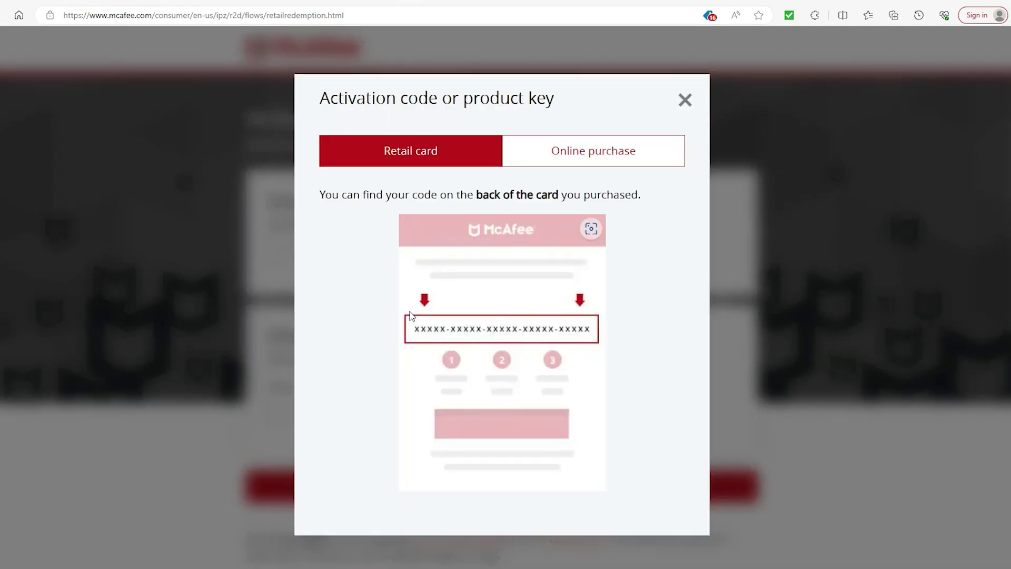
{"action": "left_click", "coordinate": [582, 167]}
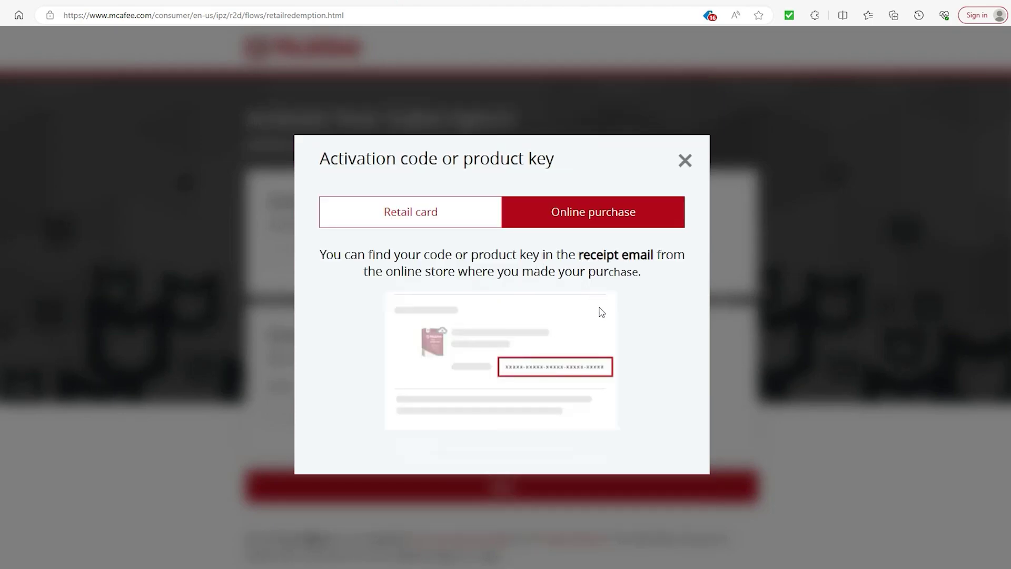
{"action": "left_click", "coordinate": [763, 312]}
{"action": "left_click", "coordinate": [461, 259]}
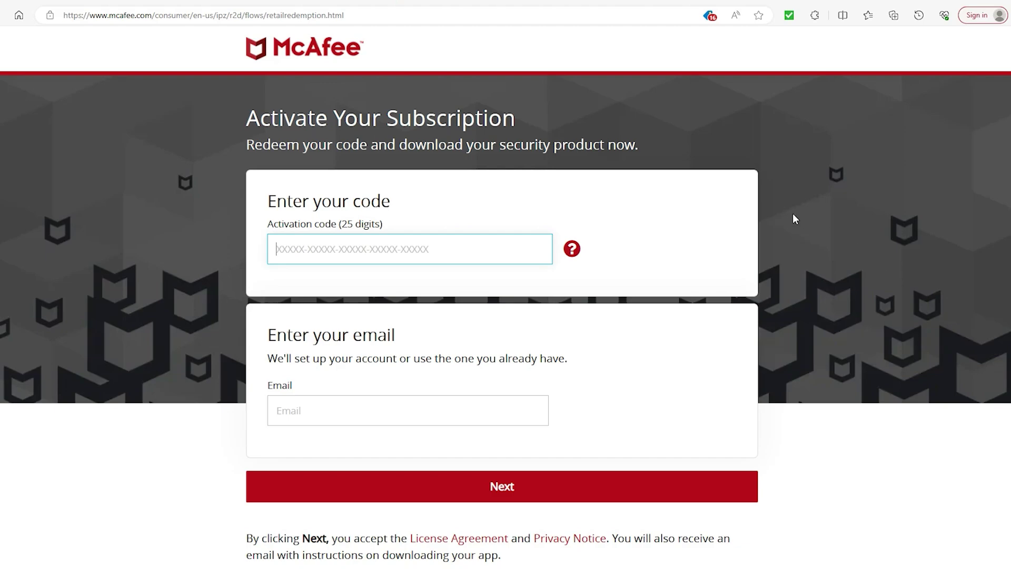
{"action": "scroll", "coordinate": [837, 225], "scroll_direction": "down", "scroll_amount": 1}
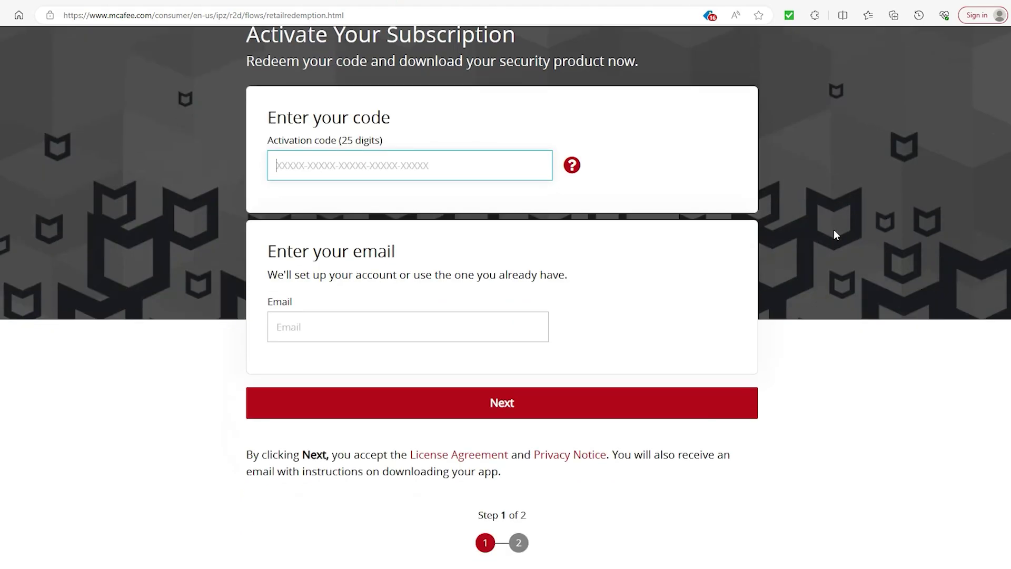
{"action": "scroll", "coordinate": [834, 247], "scroll_direction": "up", "scroll_amount": 1}
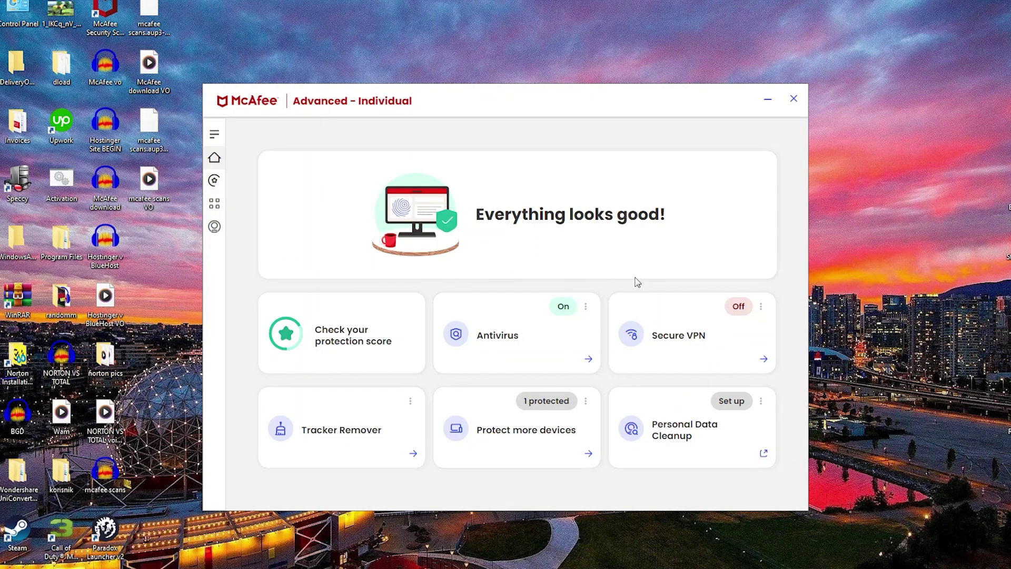
Step: View Antivirus details, then expand Tracker Remover's Scheduled auto-removal settings
{"action": "left_click", "coordinate": [517, 334]}
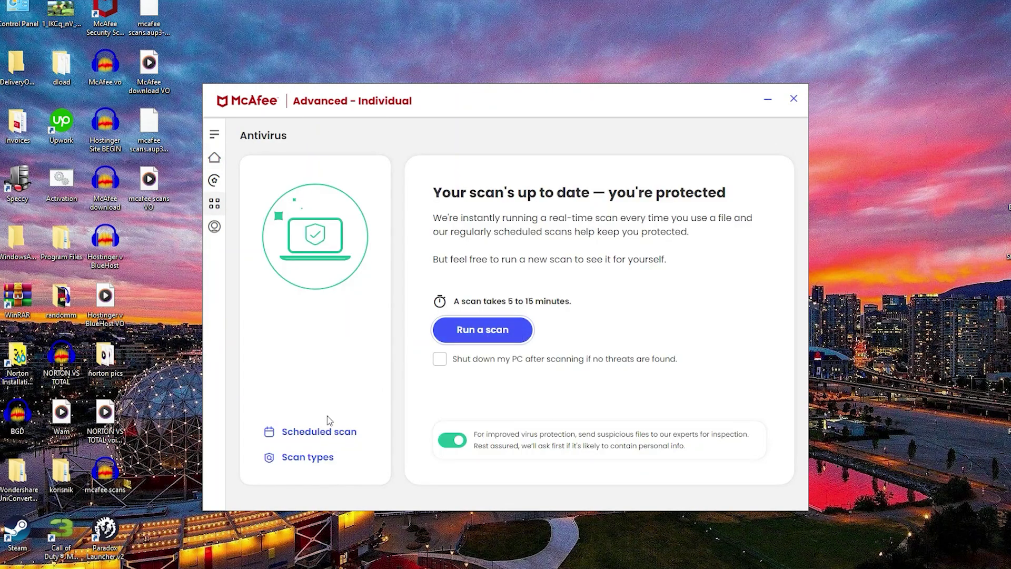
{"action": "left_click", "coordinate": [335, 435]}
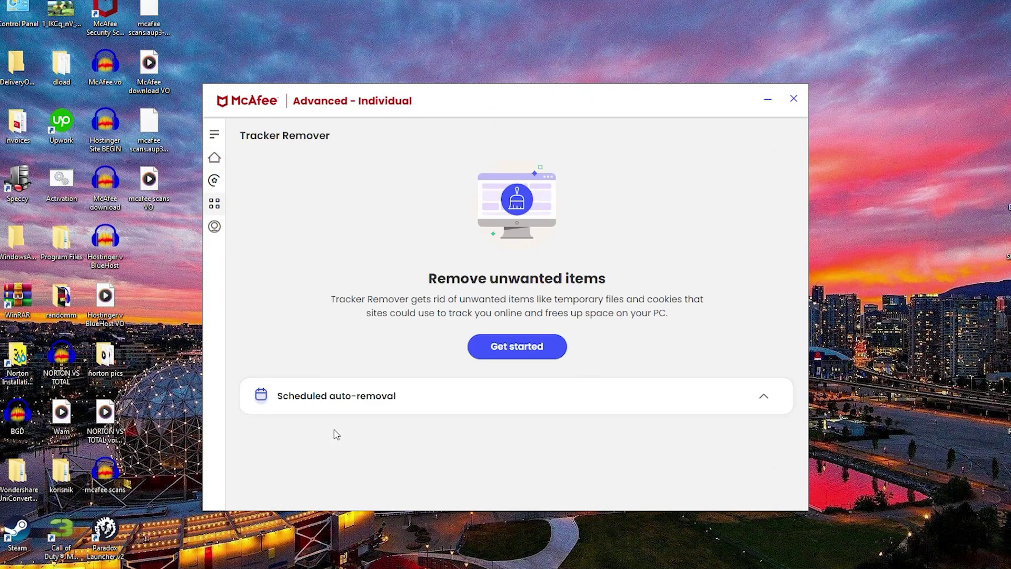
{"action": "left_click", "coordinate": [352, 395]}
{"action": "scroll", "coordinate": [361, 400], "scroll_direction": "down", "scroll_amount": 4}
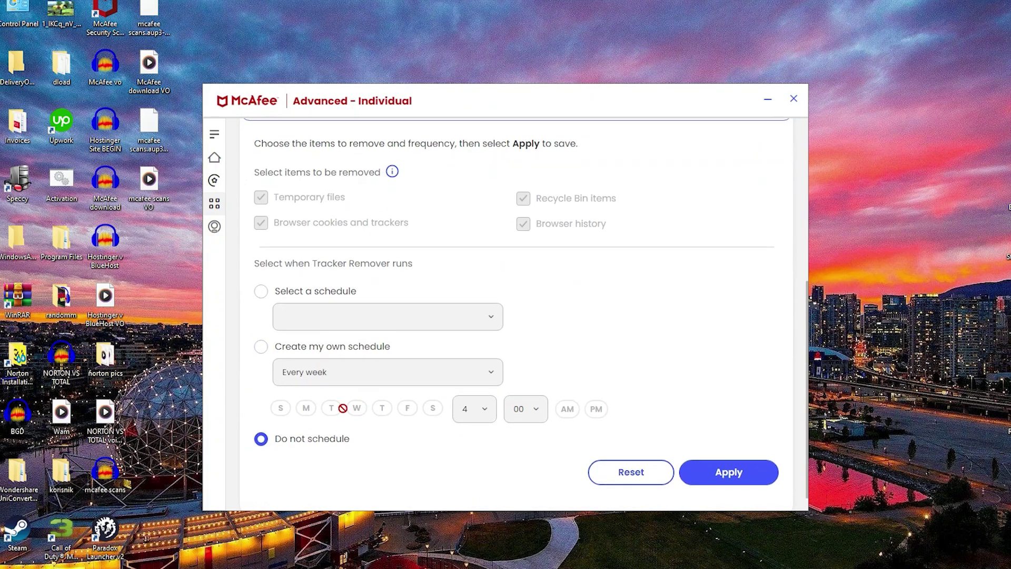
{"action": "scroll", "coordinate": [429, 409], "scroll_direction": "up", "scroll_amount": 1}
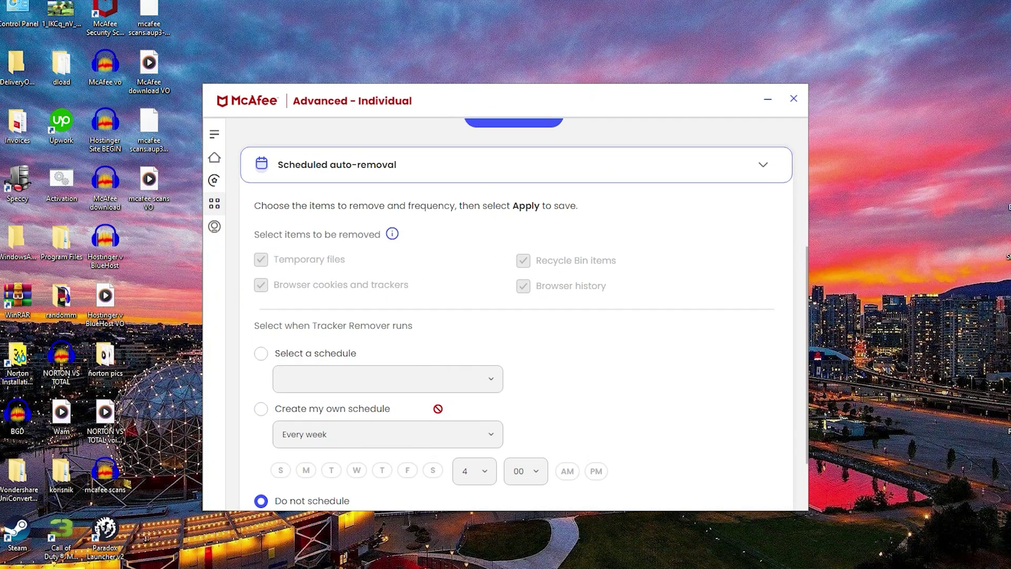
{"action": "scroll", "coordinate": [438, 408], "scroll_direction": "up", "scroll_amount": 2}
Step: Return to Home, check the account menu, then open the 'Check your protection score' card
{"action": "left_click", "coordinate": [214, 157]}
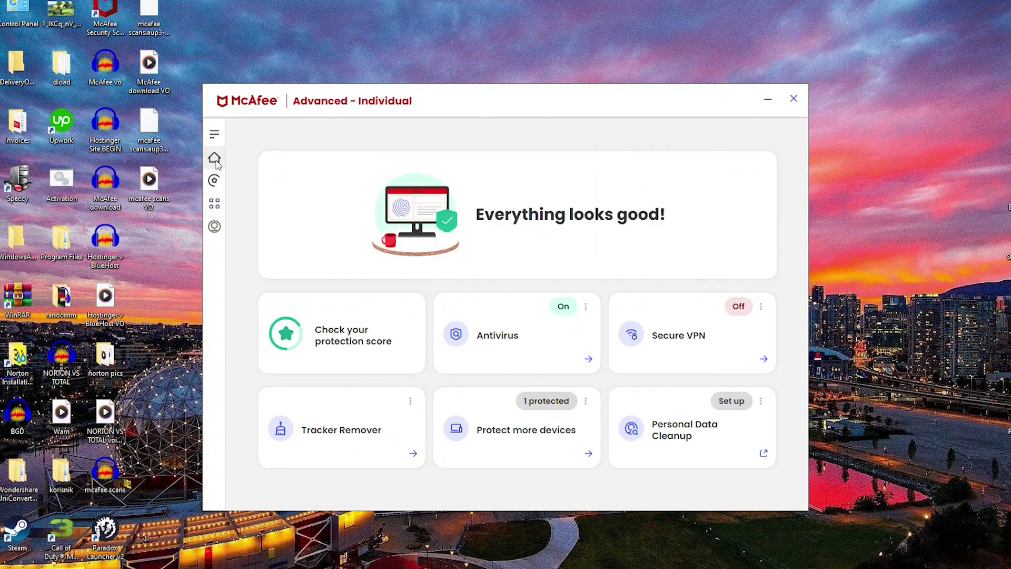
{"action": "left_click", "coordinate": [214, 228]}
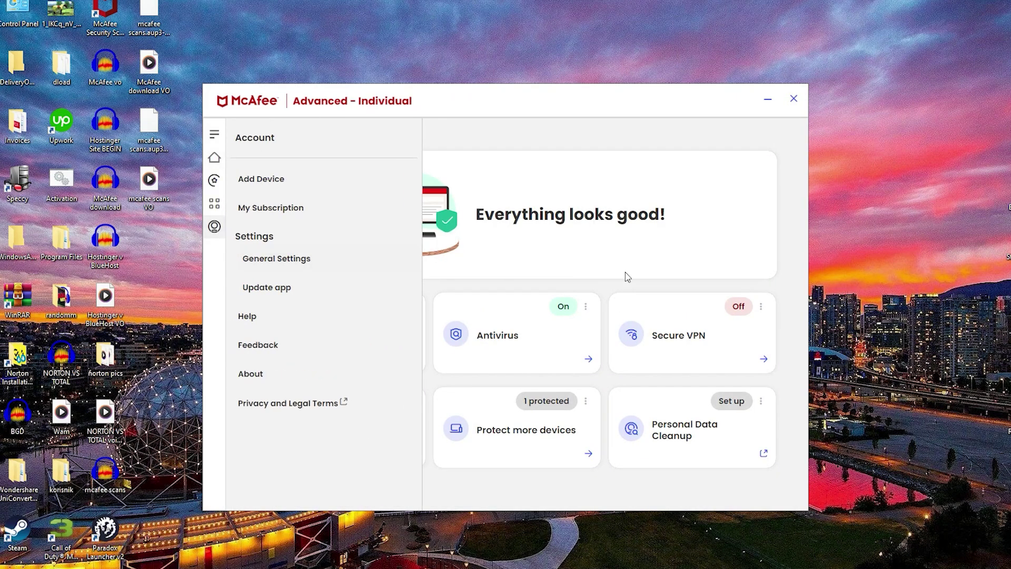
{"action": "left_click", "coordinate": [634, 288]}
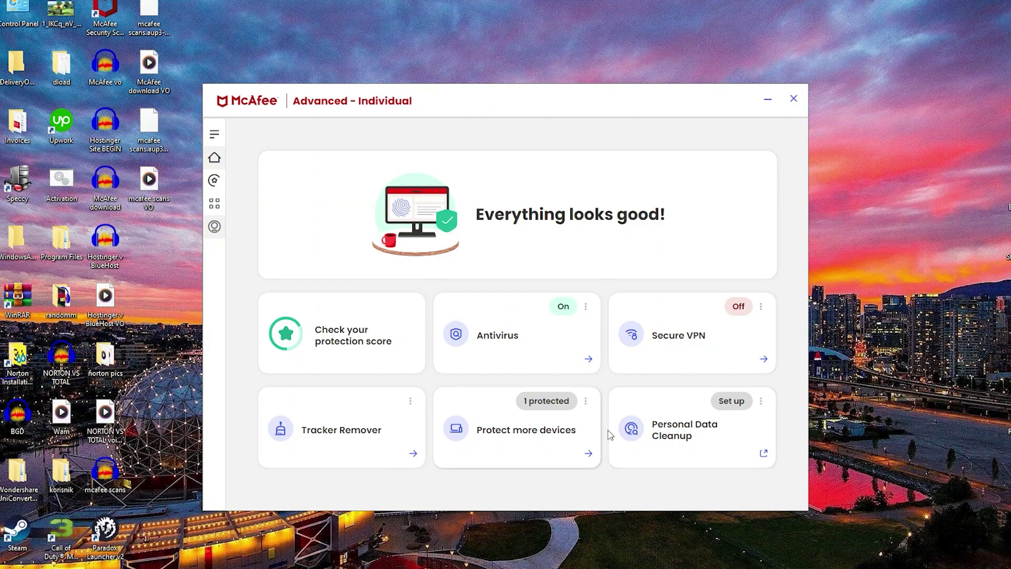
{"action": "left_click", "coordinate": [331, 337]}
{"action": "scroll", "coordinate": [374, 260], "scroll_direction": "down", "scroll_amount": 2}
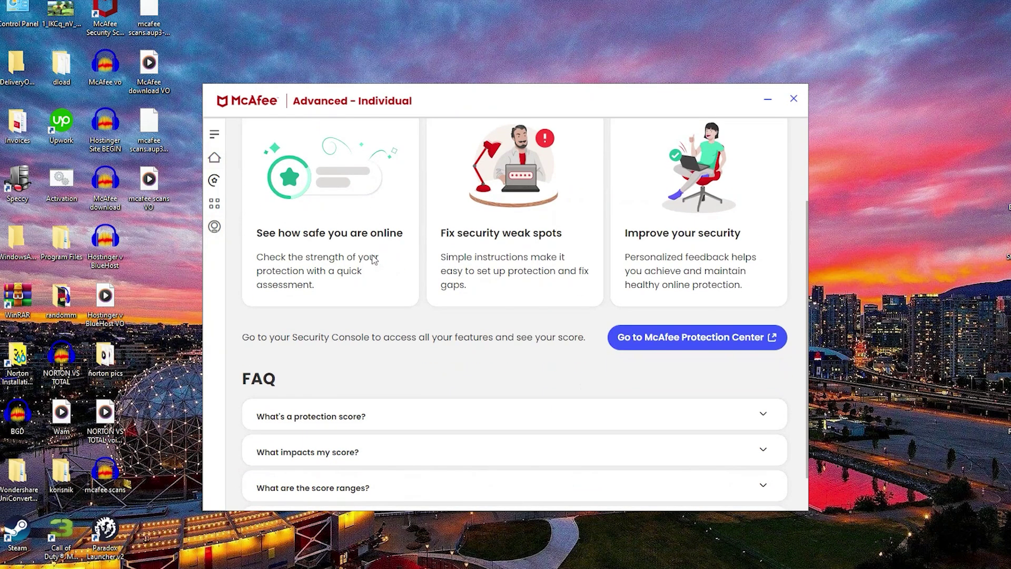
{"action": "scroll", "coordinate": [374, 260], "scroll_direction": "down", "scroll_amount": 1}
{"action": "scroll", "coordinate": [371, 258], "scroll_direction": "up", "scroll_amount": 2}
{"action": "scroll", "coordinate": [371, 258], "scroll_direction": "up", "scroll_amount": 1}
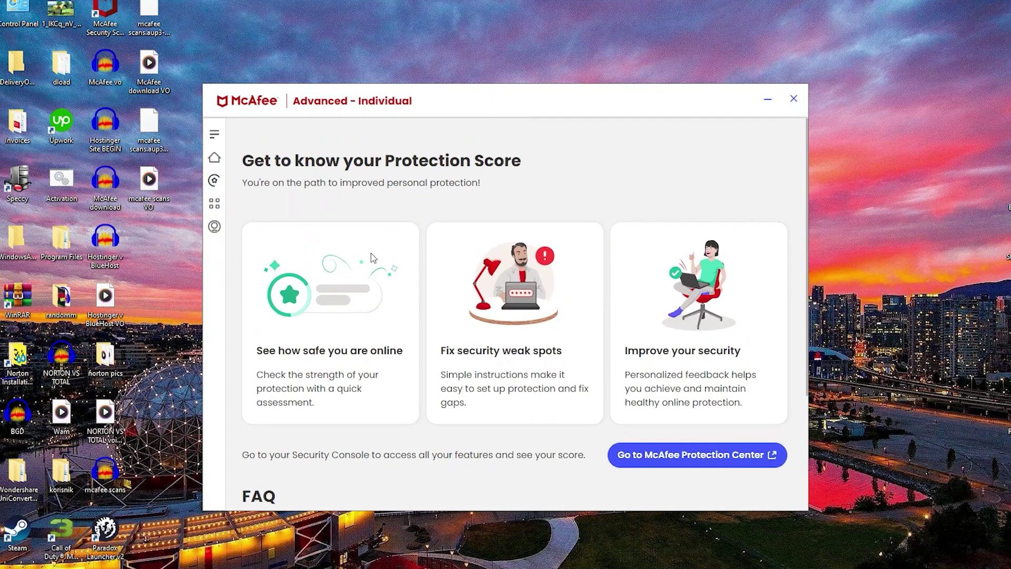
{"action": "scroll", "coordinate": [365, 260], "scroll_direction": "down", "scroll_amount": 2}
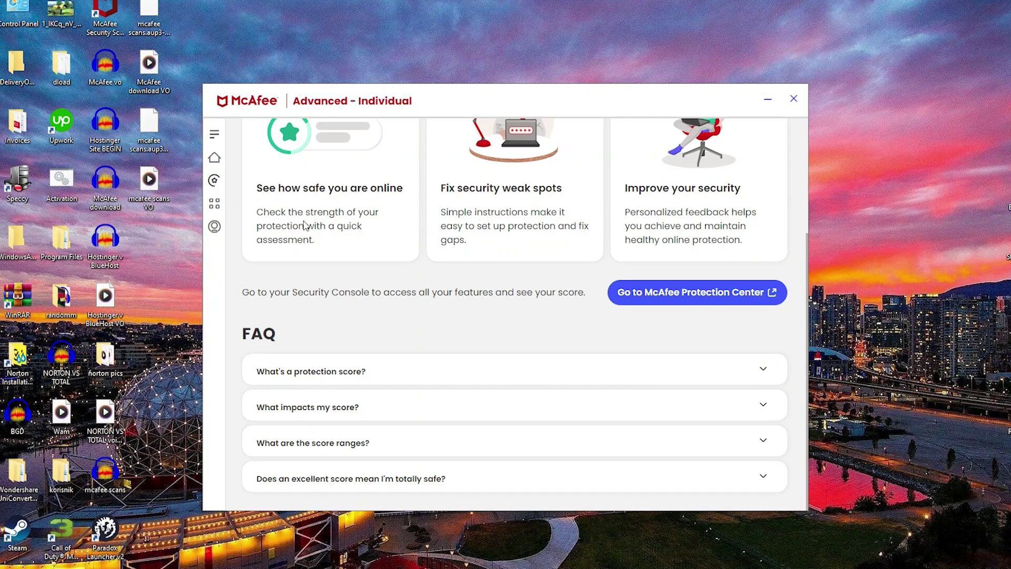
{"action": "scroll", "coordinate": [403, 258], "scroll_direction": "up", "scroll_amount": 2}
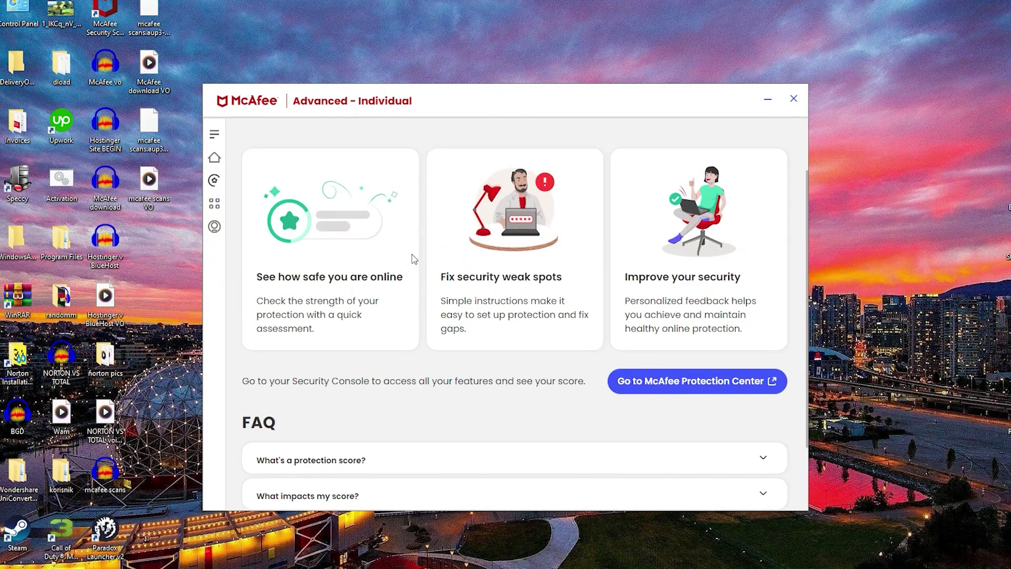
{"action": "scroll", "coordinate": [411, 260], "scroll_direction": "up", "scroll_amount": 1}
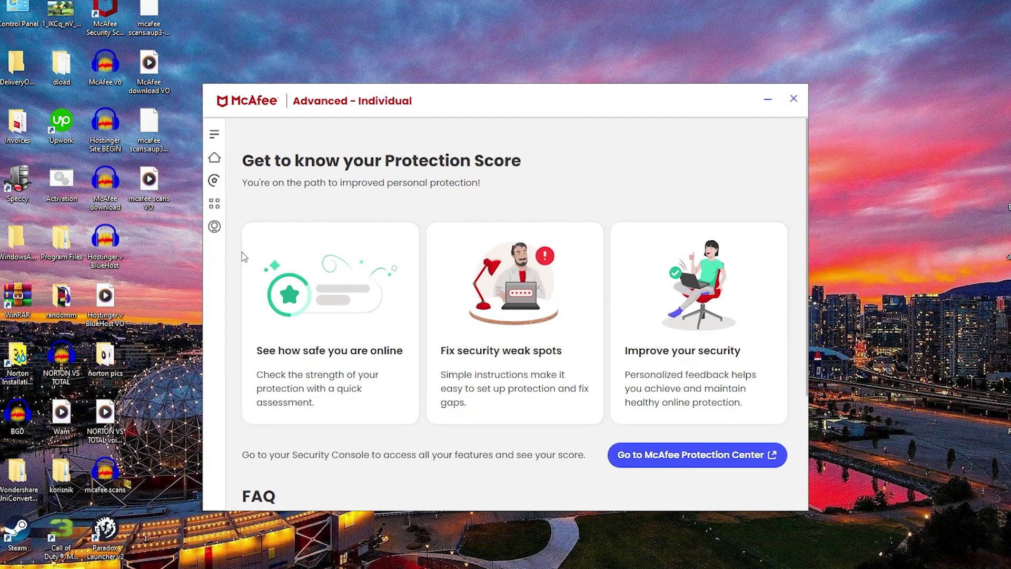
{"action": "left_click", "coordinate": [214, 203]}
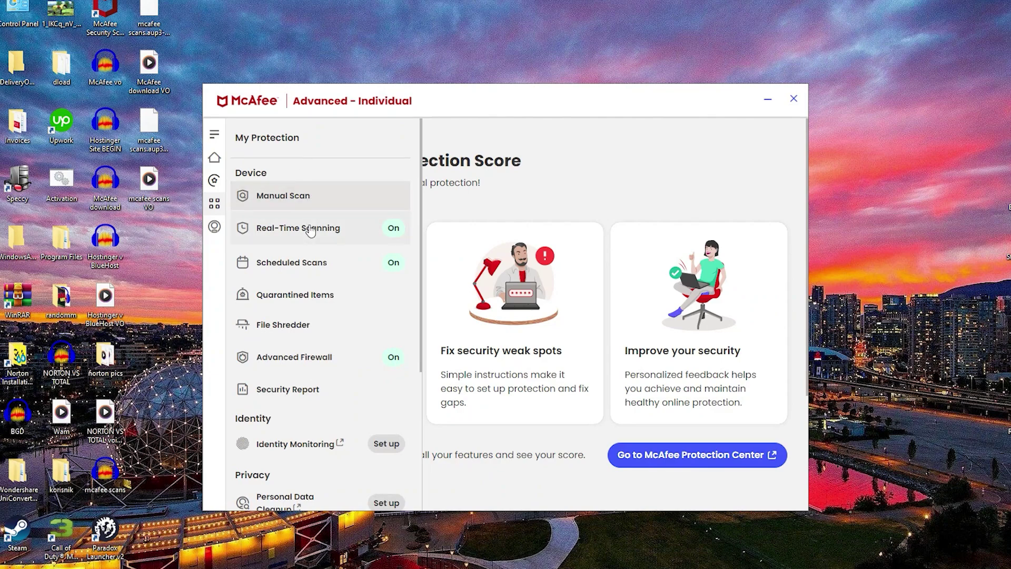
{"action": "scroll", "coordinate": [301, 279], "scroll_direction": "down", "scroll_amount": 2}
{"action": "scroll", "coordinate": [289, 361], "scroll_direction": "down", "scroll_amount": 2}
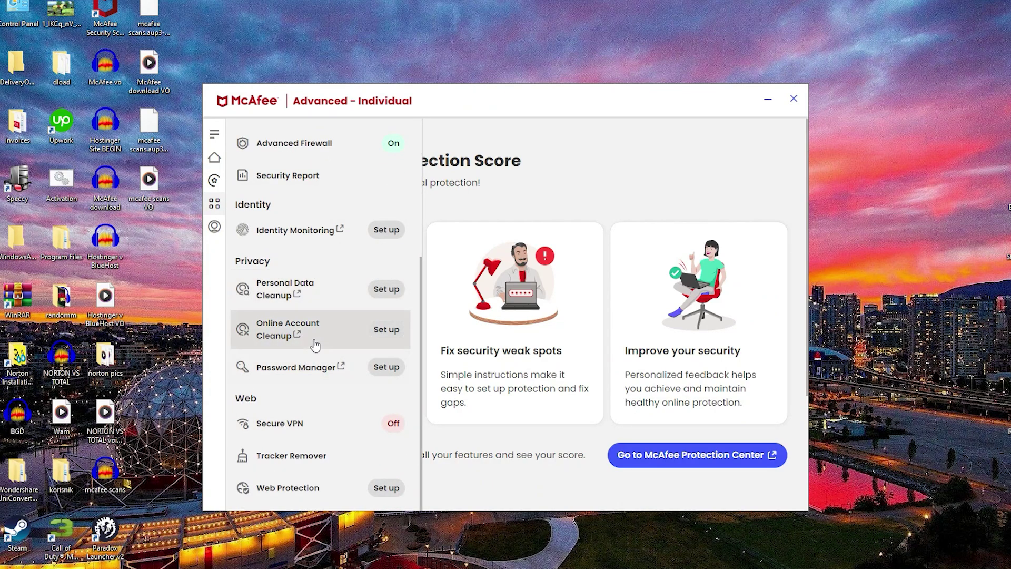
{"action": "scroll", "coordinate": [314, 332], "scroll_direction": "up", "scroll_amount": 1}
{"action": "scroll", "coordinate": [313, 335], "scroll_direction": "up", "scroll_amount": 2}
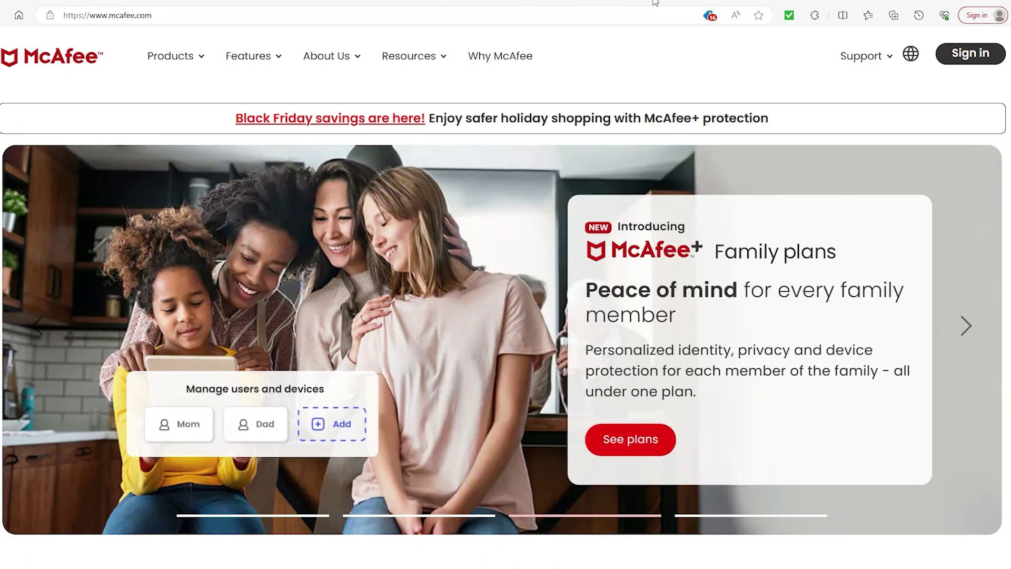
{"action": "scroll", "coordinate": [904, 297], "scroll_direction": "down", "scroll_amount": 2}
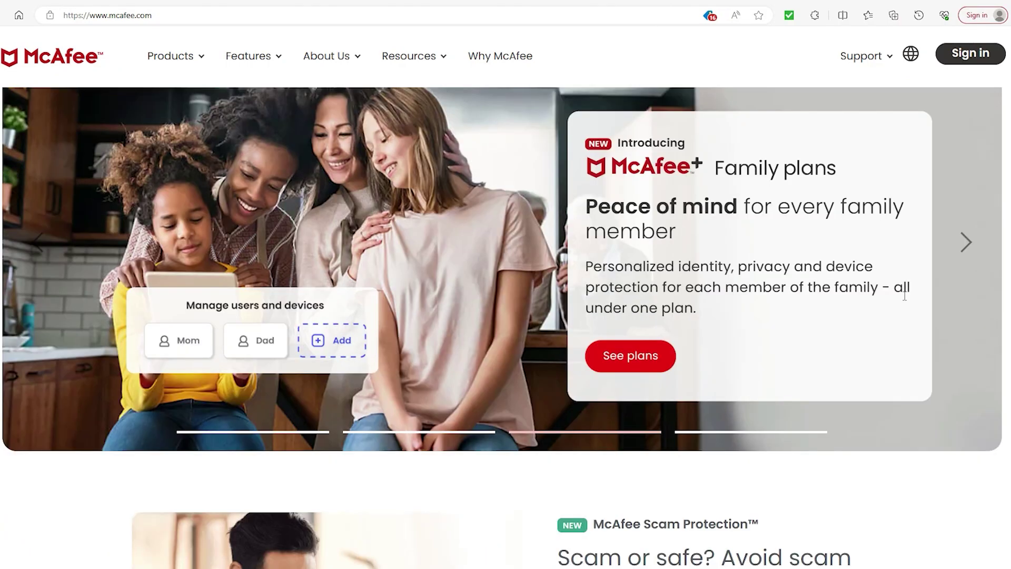
{"action": "scroll", "coordinate": [906, 299], "scroll_direction": "down", "scroll_amount": 3}
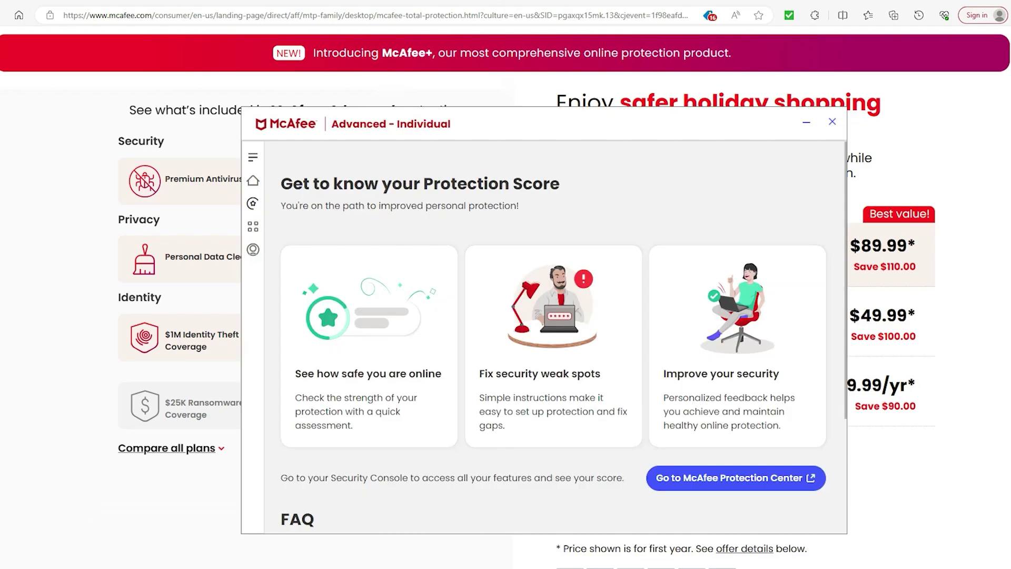
Step: Move the app window aside over the McAfee+ page and return the app to Home
{"action": "mouse_move", "coordinate": [547, 117]}
{"action": "left_mouse_down"}
{"action": "mouse_move", "coordinate": [521, 102]}
{"action": "mouse_move", "coordinate": [442, 100]}
{"action": "left_mouse_up"}
{"action": "left_click", "coordinate": [229, 166]}
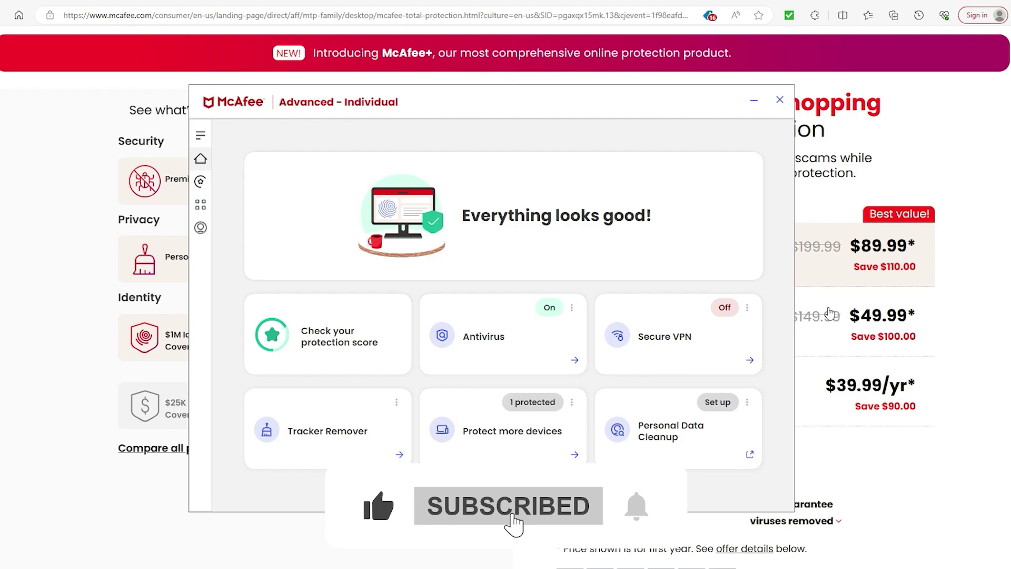
{"action": "scroll", "coordinate": [829, 313], "scroll_direction": "down", "scroll_amount": 2}
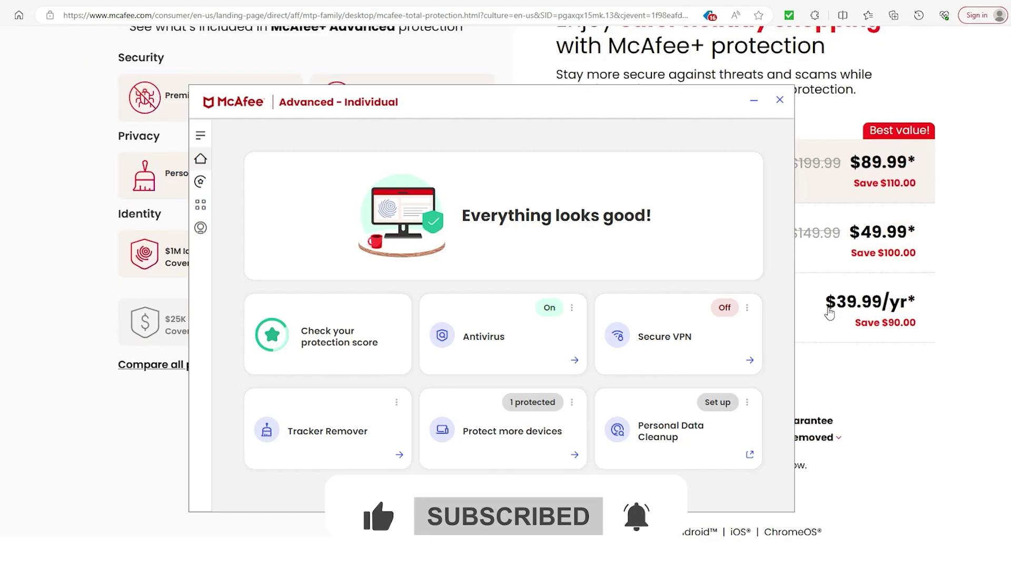